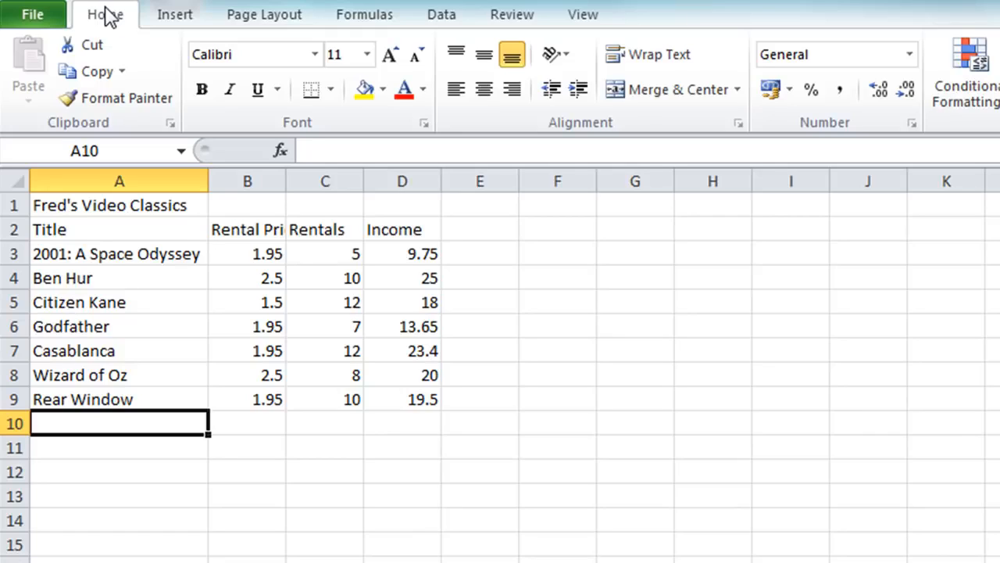
Enter the labels Total, Average, Max, Min and Count in cells A11 to A15
{"action": "key", "text": "Down"}
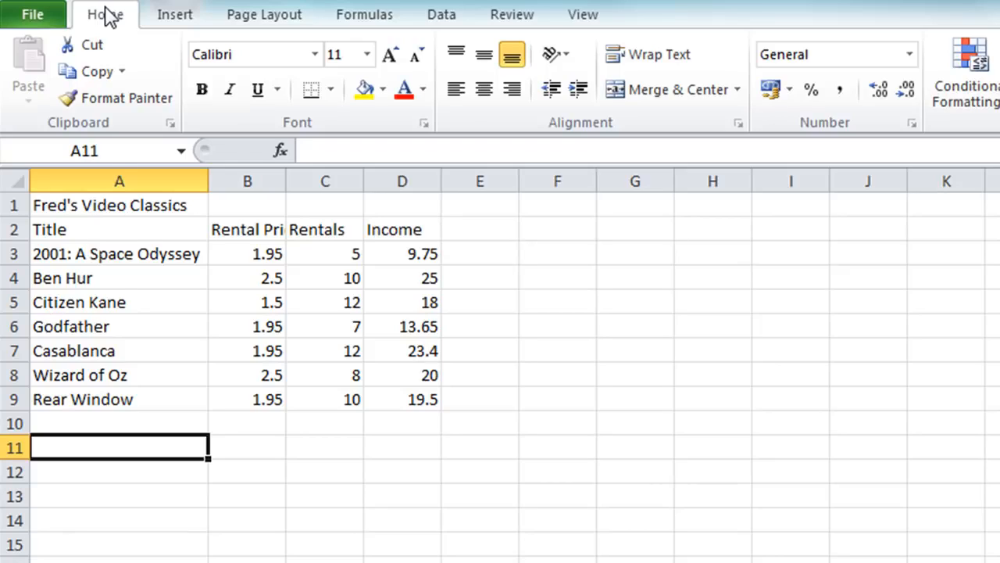
{"action": "type", "text": "Total"}
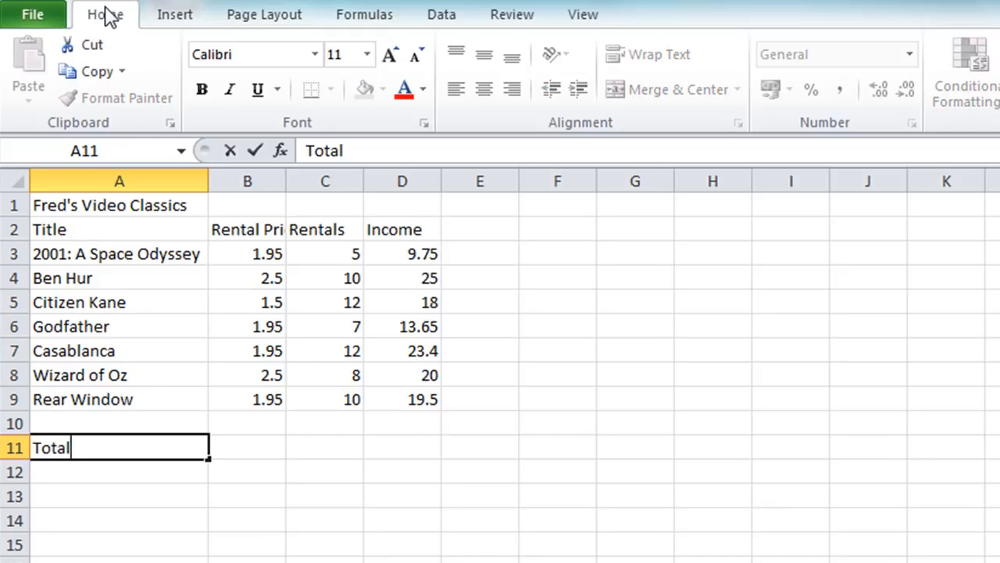
{"action": "key", "text": "Return"}
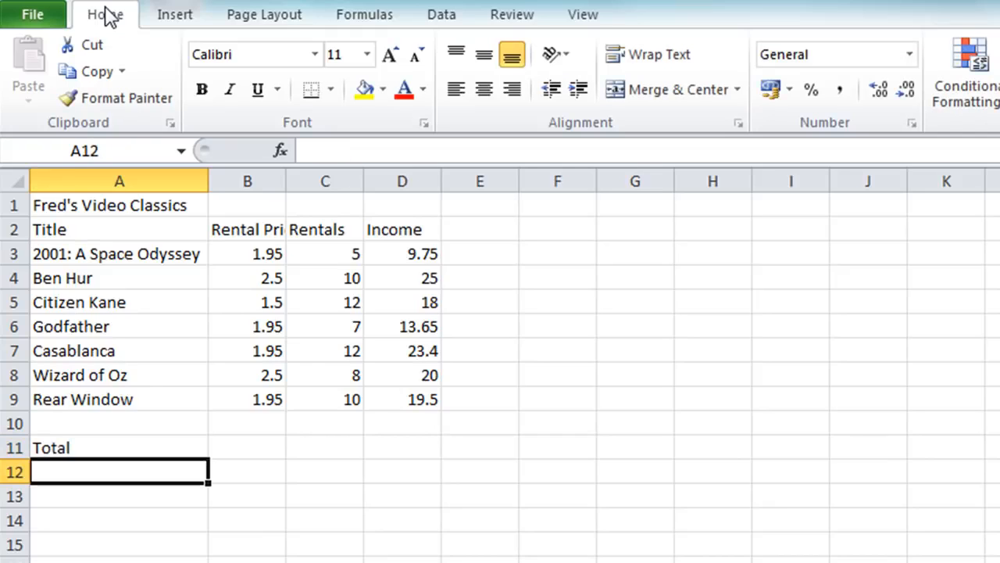
{"action": "type", "text": "Average"}
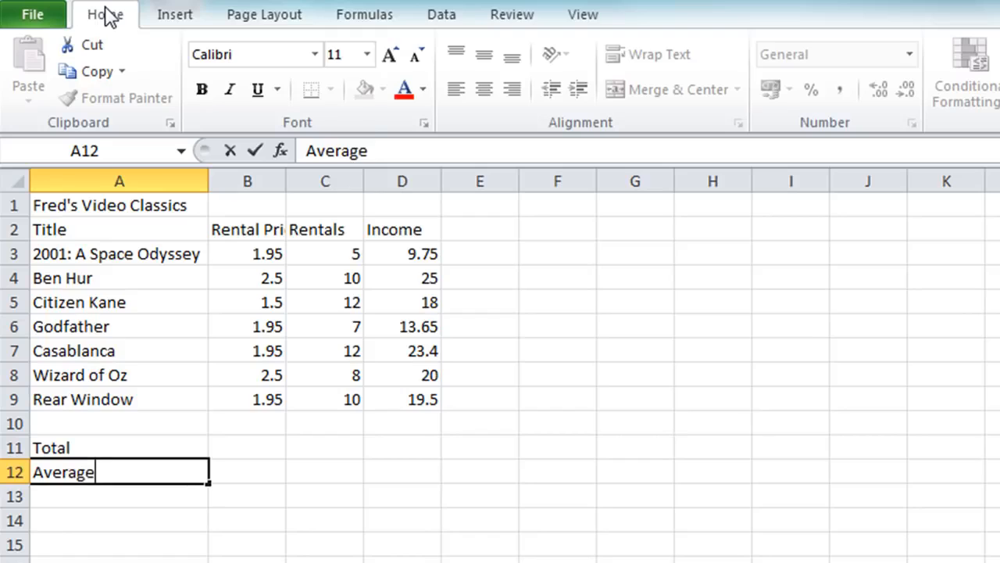
{"action": "key", "text": "Return"}
{"action": "type", "text": "Max"}
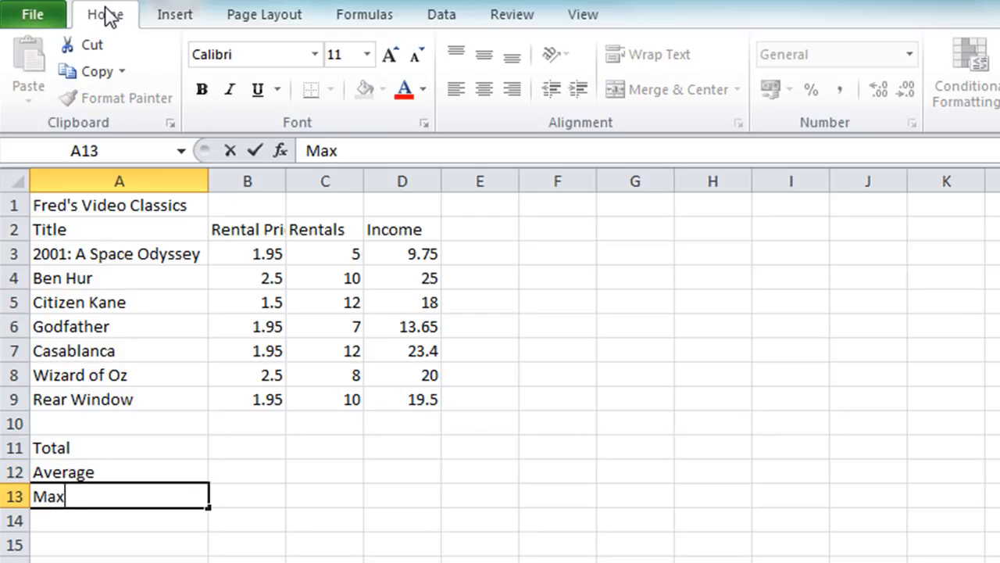
{"action": "key", "text": "Return"}
{"action": "type", "text": "Min"}
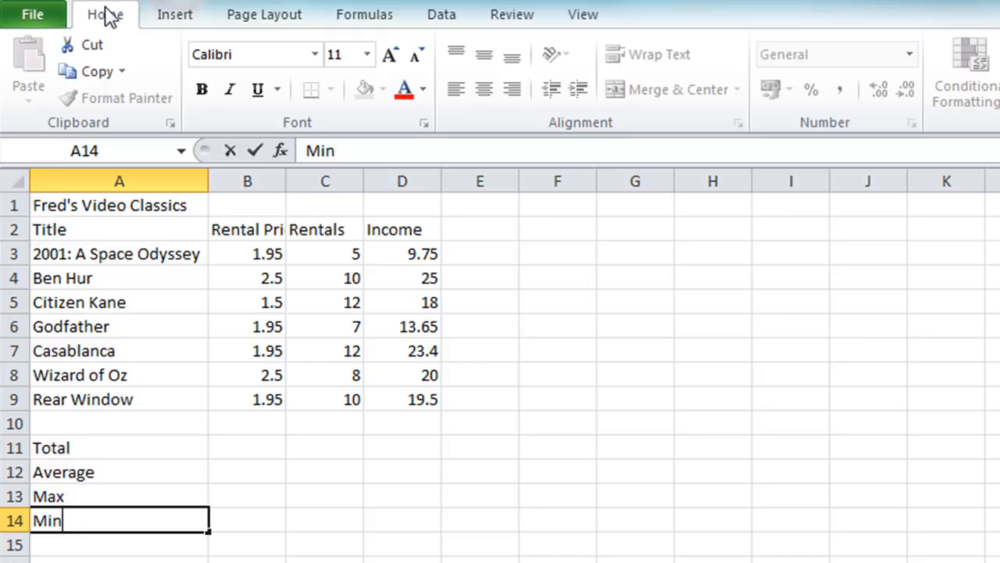
{"action": "key", "text": "Return"}
{"action": "type", "text": "Count"}
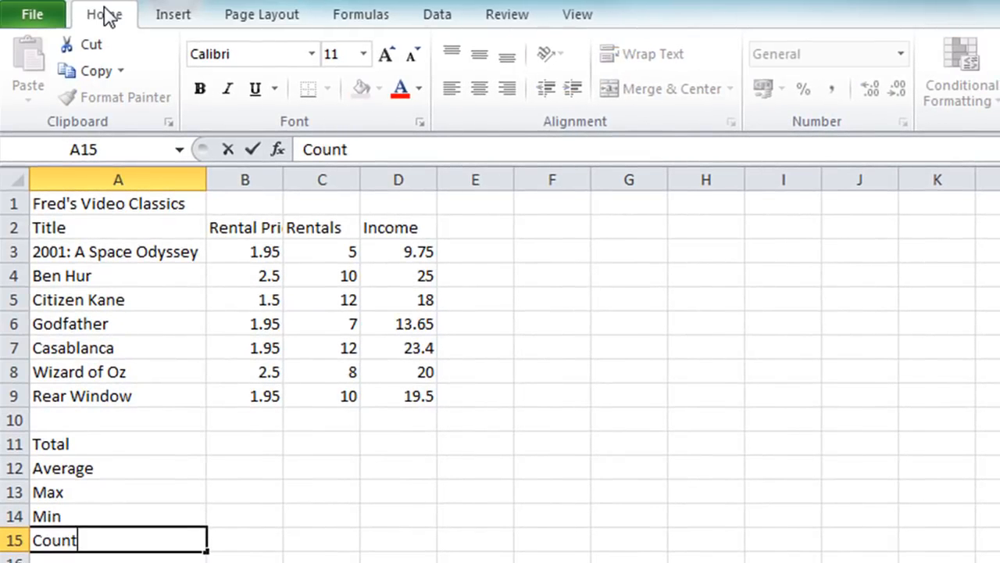
{"action": "key", "text": "Return"}
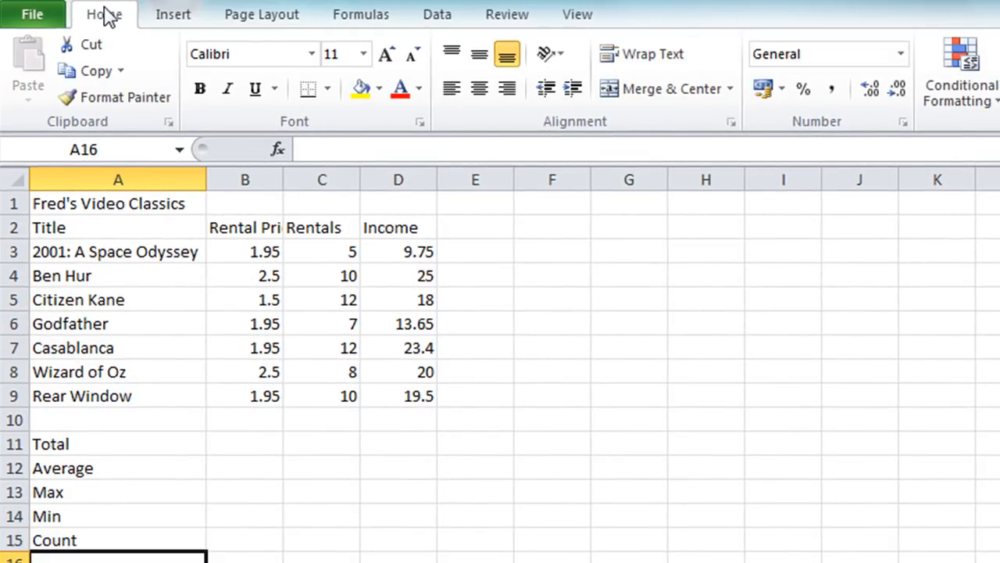
Total the rental prices in B11 with the formula =SUM(B3:B9)
{"action": "key", "text": "Up"}
{"action": "key", "text": "Up"}
{"action": "key", "text": "Up"}
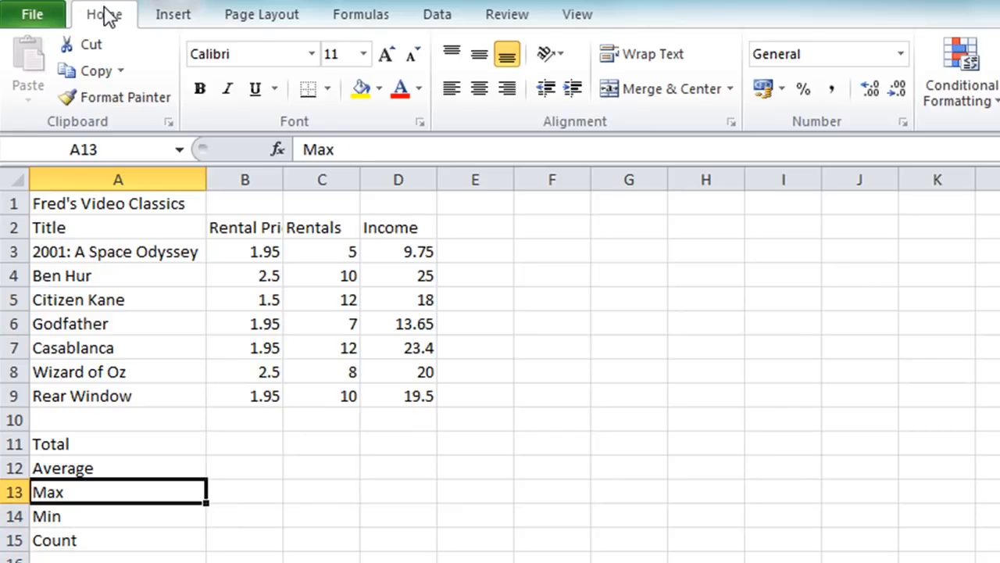
{"action": "key", "text": "Up"}
{"action": "key", "text": "Up"}
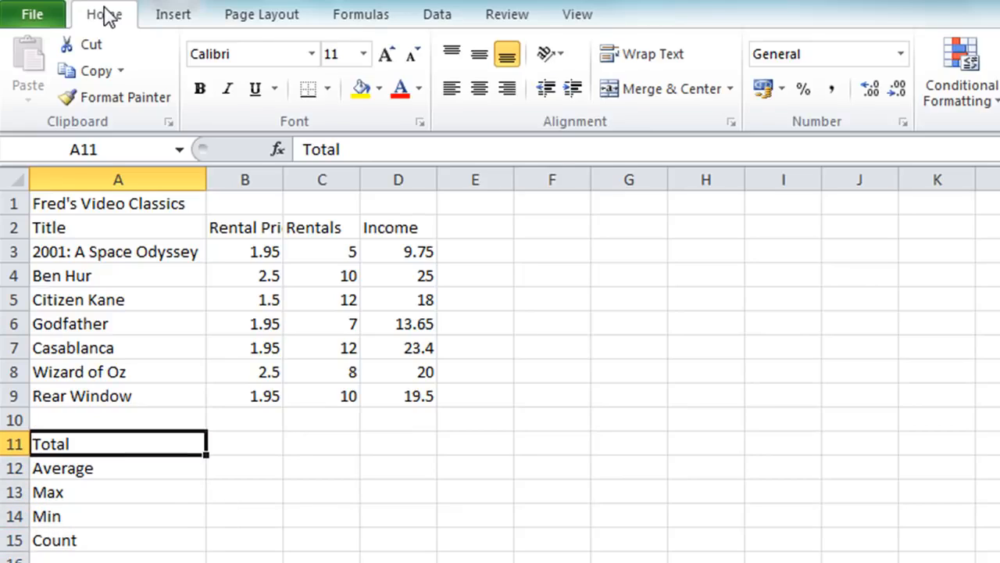
{"action": "key", "text": "Right"}
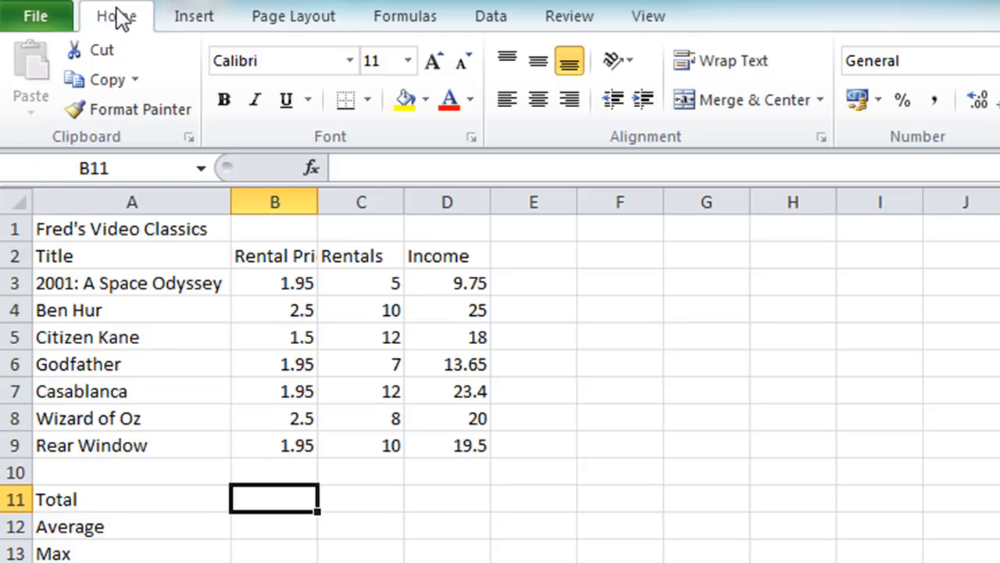
{"action": "type", "text": "="}
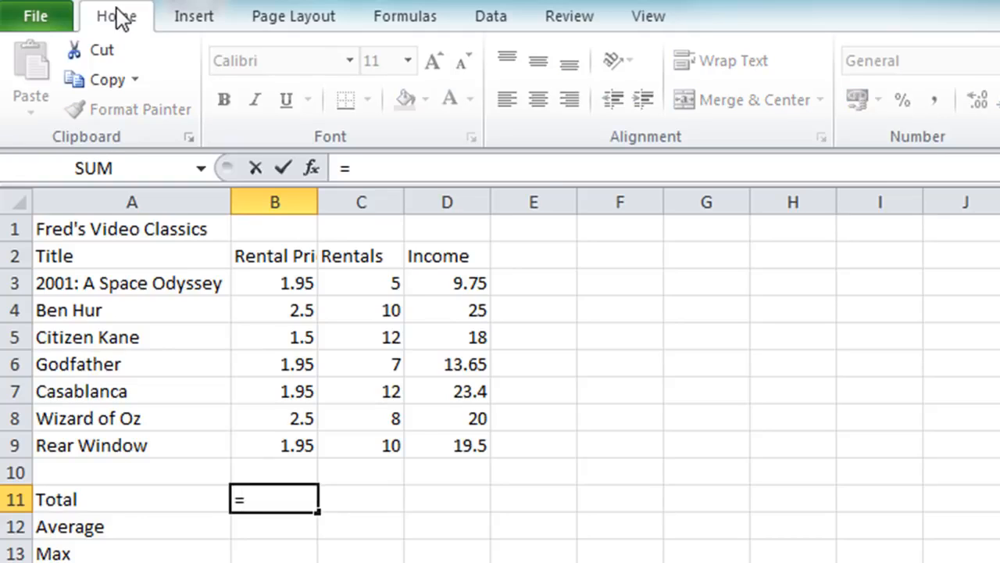
{"action": "type", "text": "sum"}
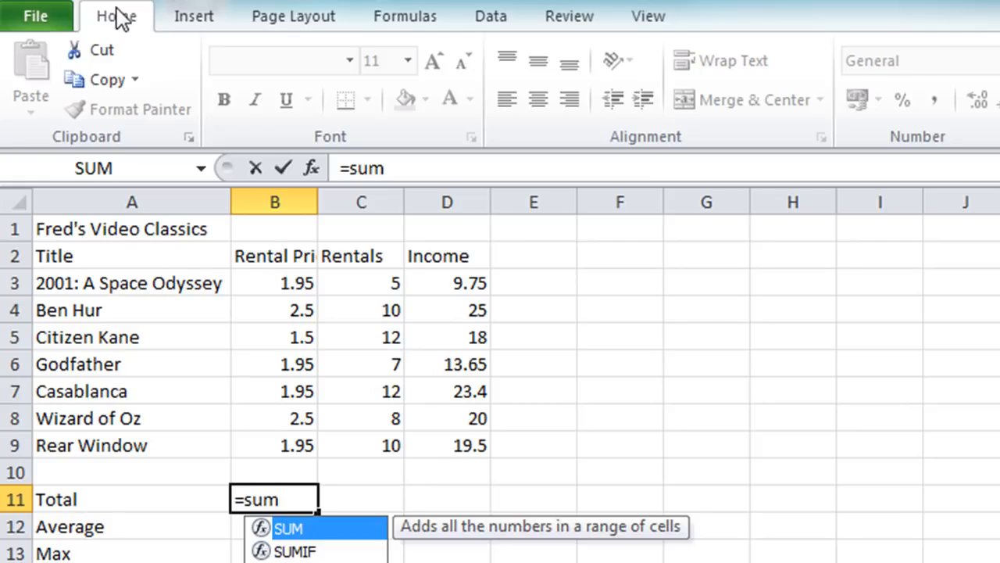
{"action": "type", "text": "("}
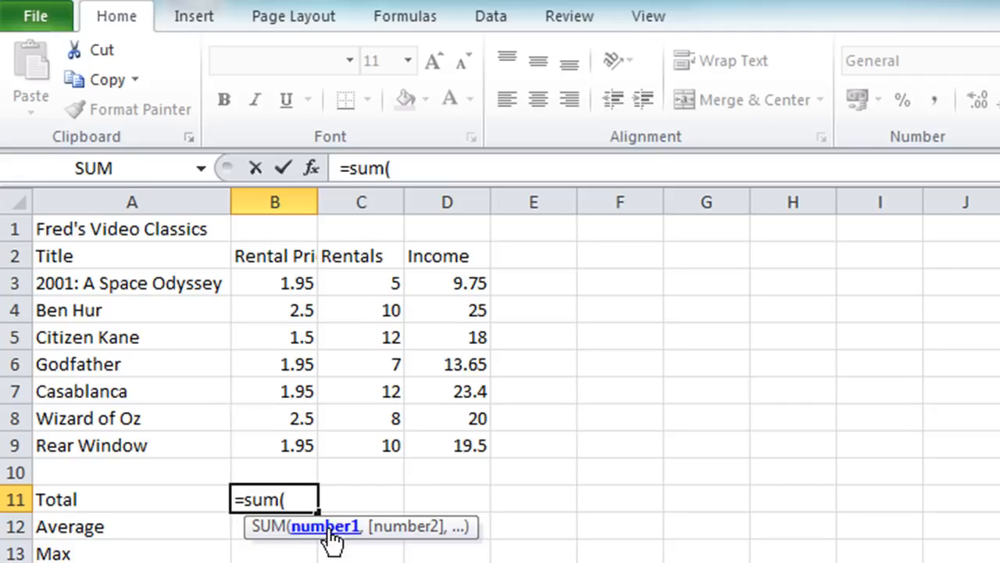
{"action": "left_click", "coordinate": [284, 276]}
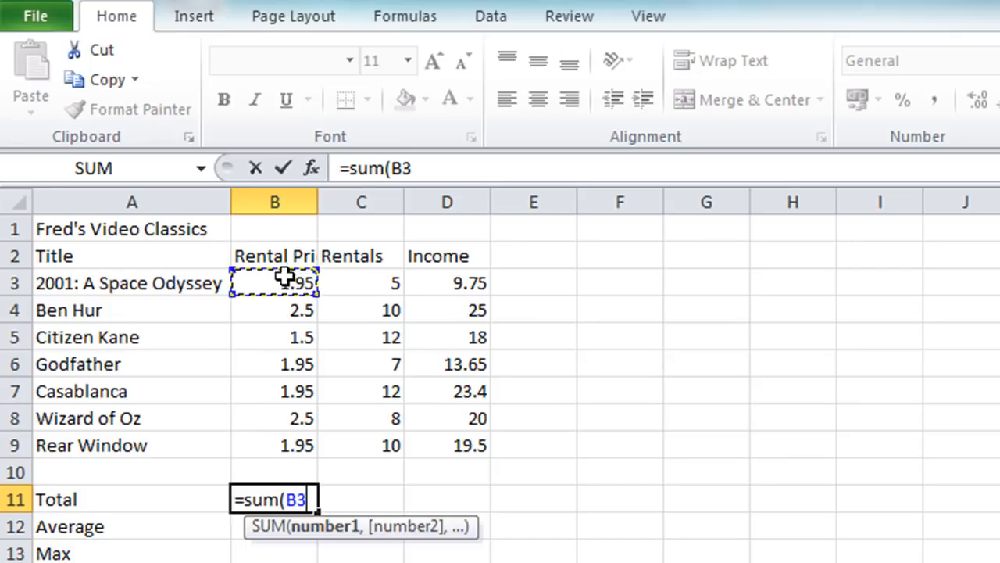
{"action": "type", "text": ":"}
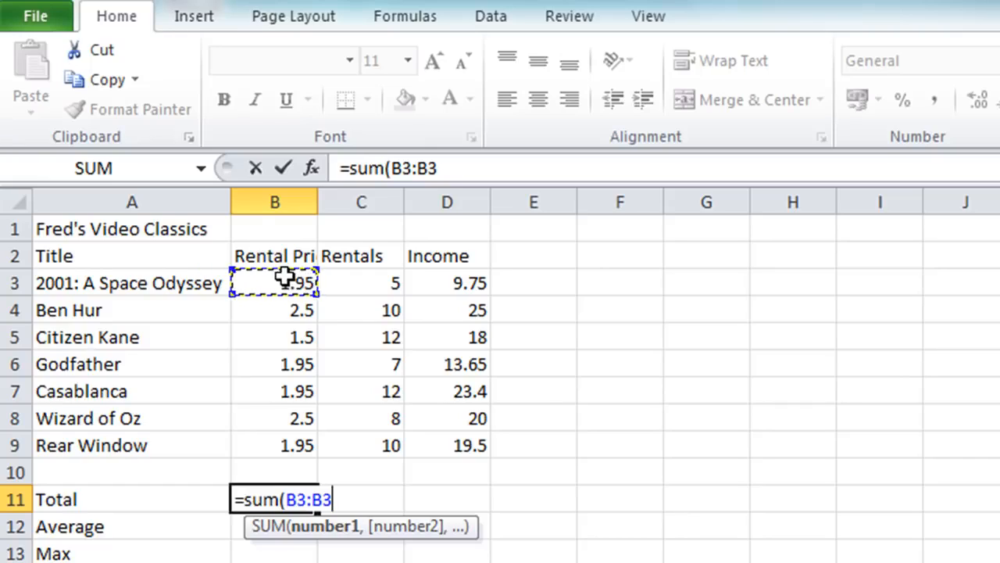
{"action": "left_click_drag", "start_coordinate": [322, 386], "coordinate": [294, 445]}
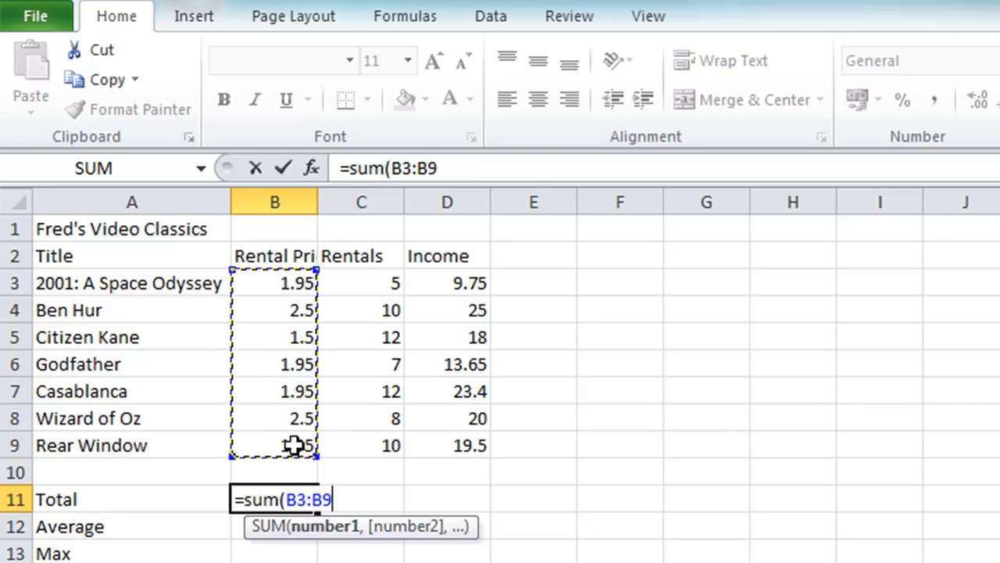
{"action": "type", "text": ")"}
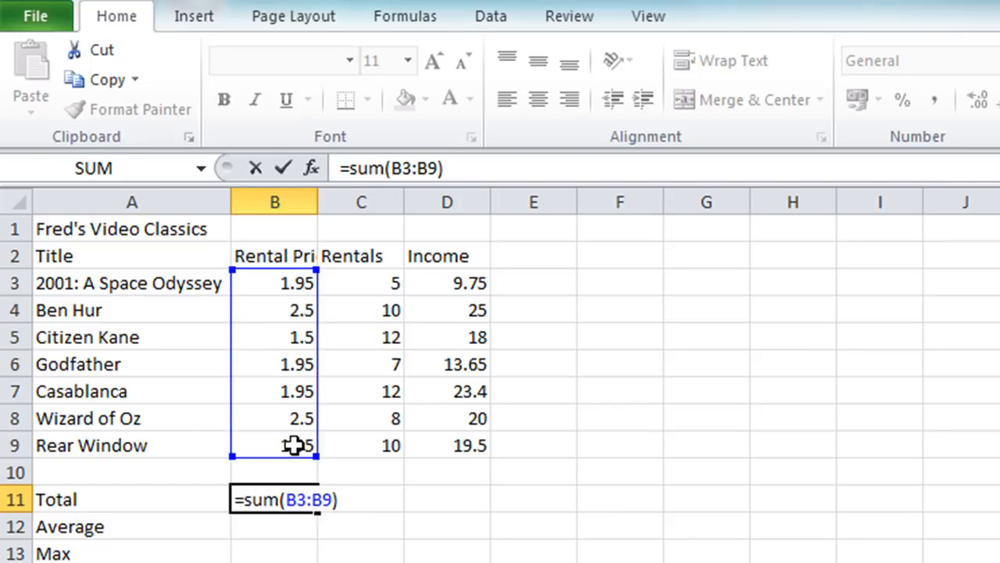
{"action": "key", "text": "Return"}
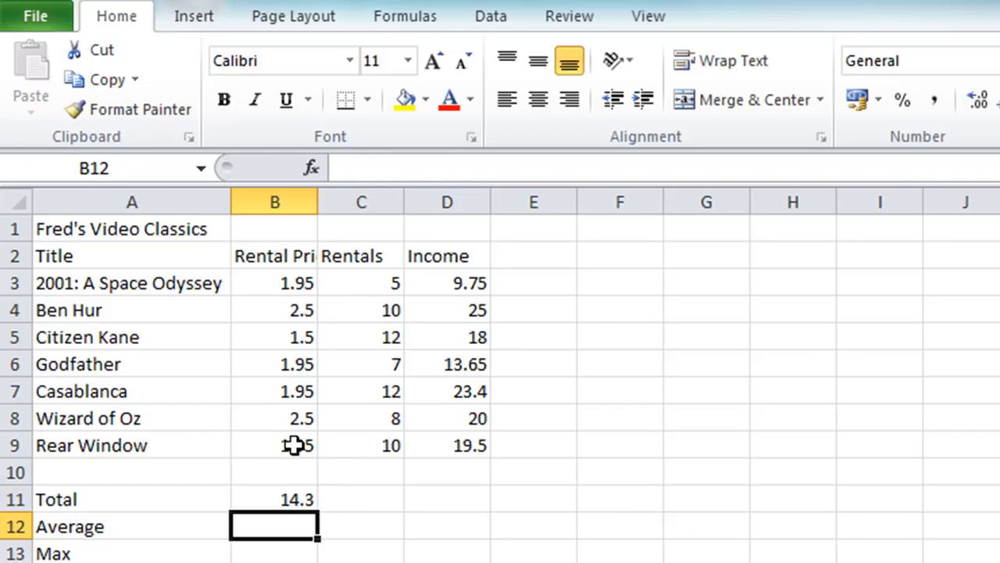
Edit the B11 formula by shrinking its sum range to B3:B6 and extending it back to B3:B9
{"action": "key", "text": "Up"}
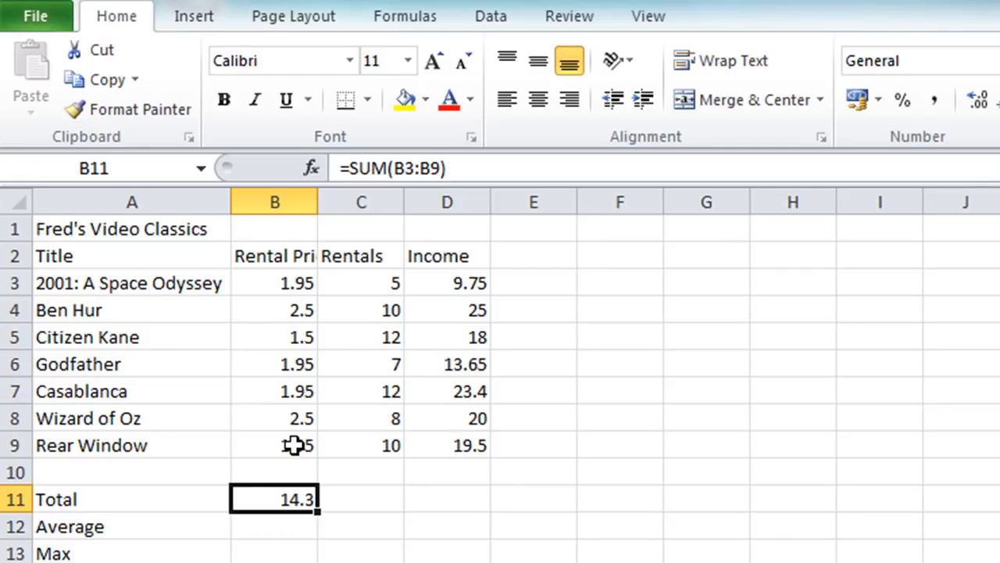
{"action": "double_click", "coordinate": [267, 499]}
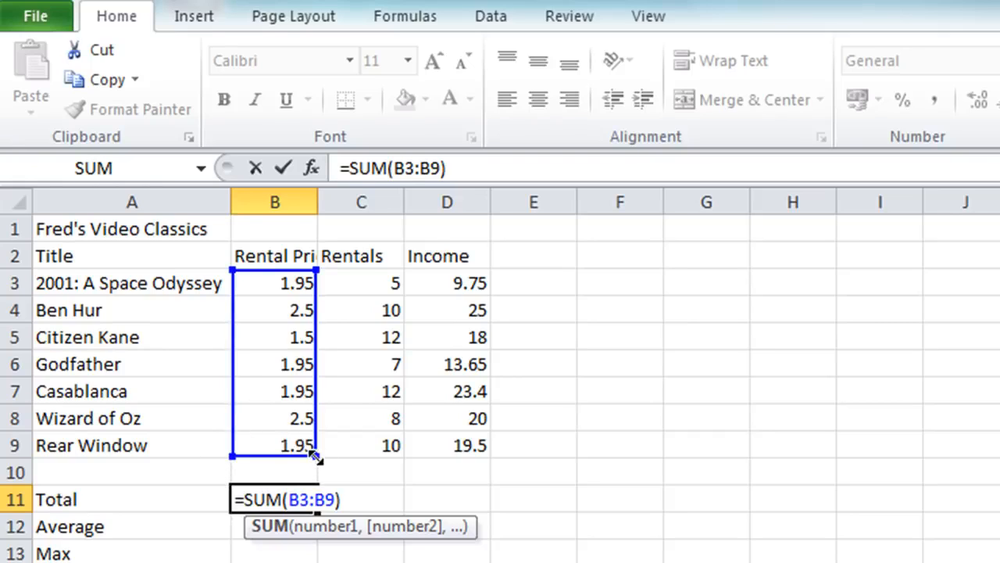
{"action": "left_click_drag", "start_coordinate": [315, 456], "coordinate": [303, 377]}
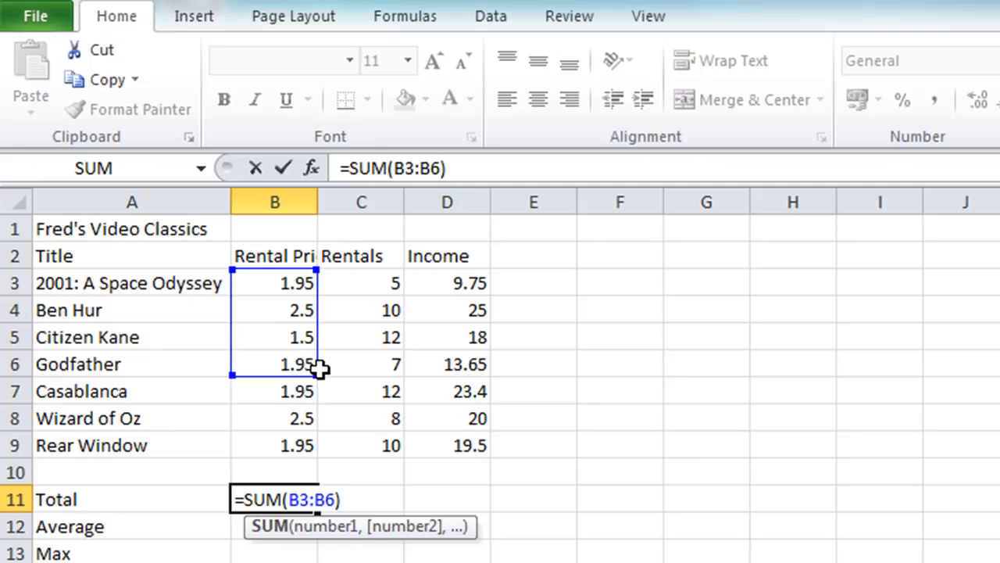
{"action": "left_click_drag", "start_coordinate": [320, 368], "coordinate": [324, 447]}
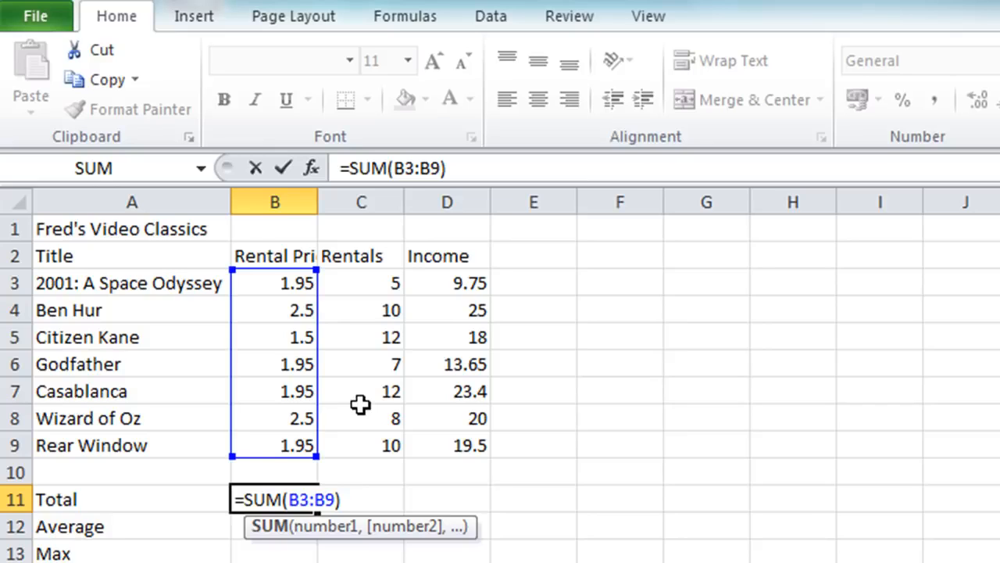
{"action": "left_click", "coordinate": [282, 173]}
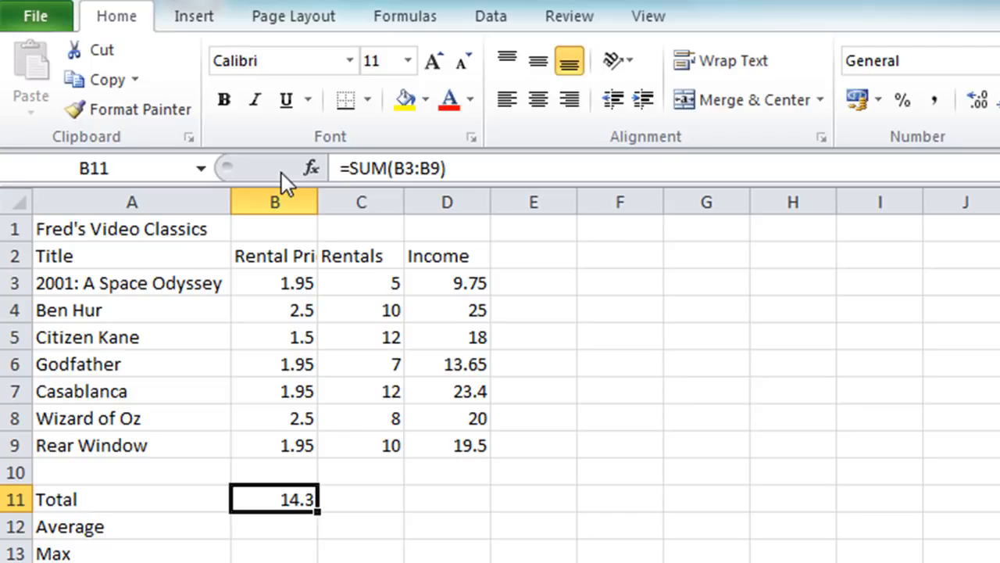
Total the Rentals column in C11 with the formula =SUM(C3:C9)
{"action": "left_click", "coordinate": [344, 497]}
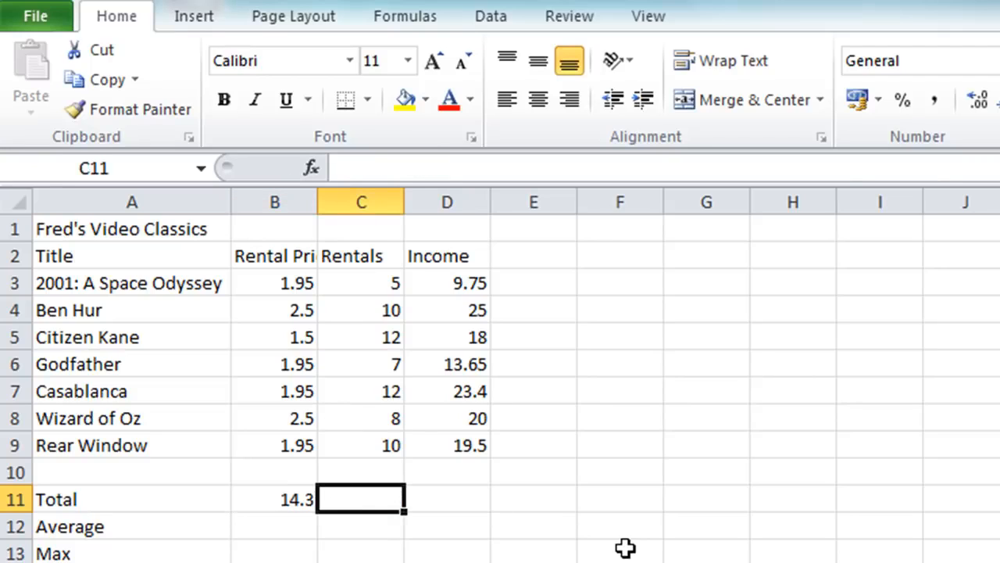
{"action": "type", "text": "=sum"}
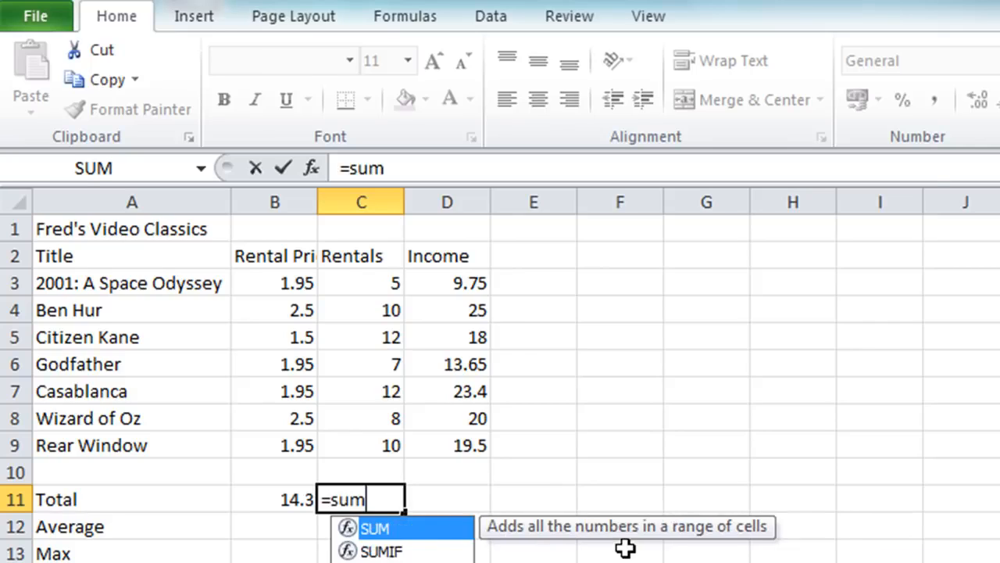
{"action": "type", "text": "("}
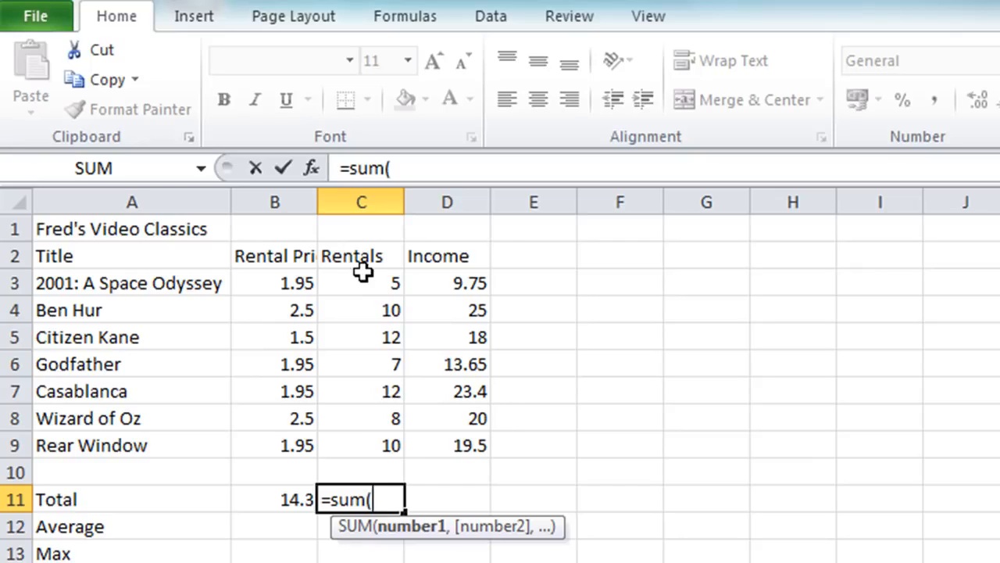
{"action": "left_click_drag", "start_coordinate": [362, 271], "coordinate": [337, 435]}
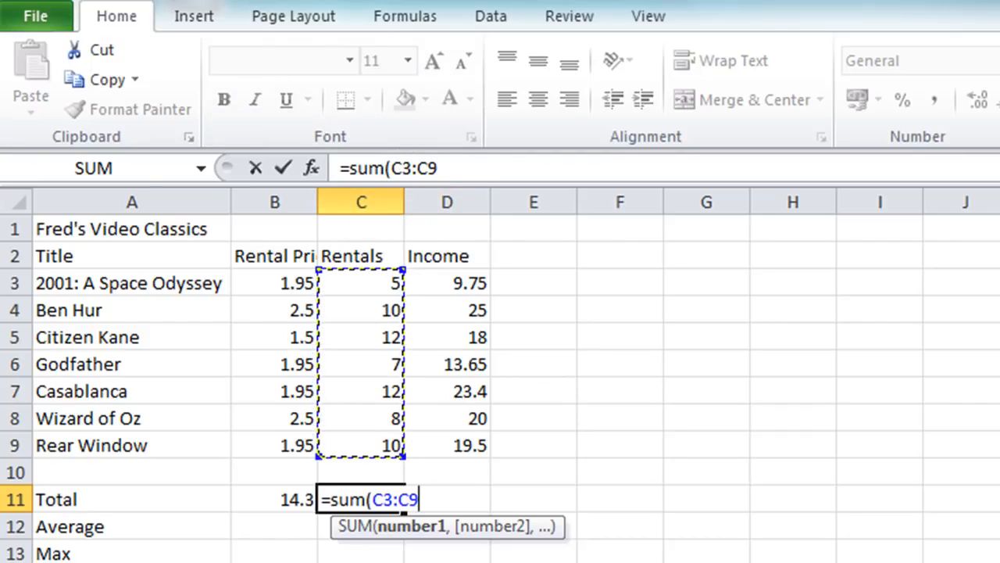
{"action": "type", "text": ")"}
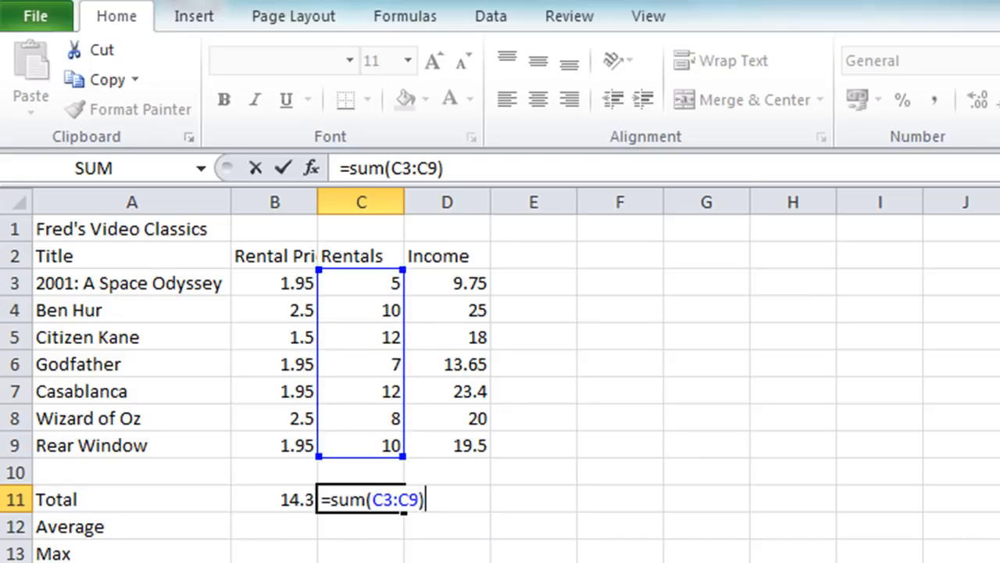
{"action": "key", "text": "Return"}
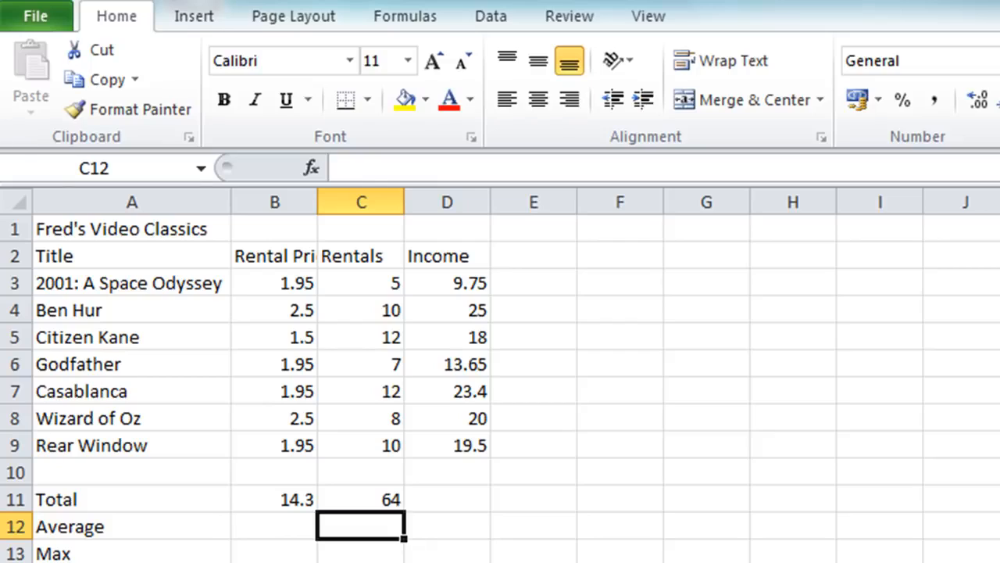
Total the Income column in D11 using AutoSum, with the range set to D3:D9
{"action": "left_click", "coordinate": [447, 499]}
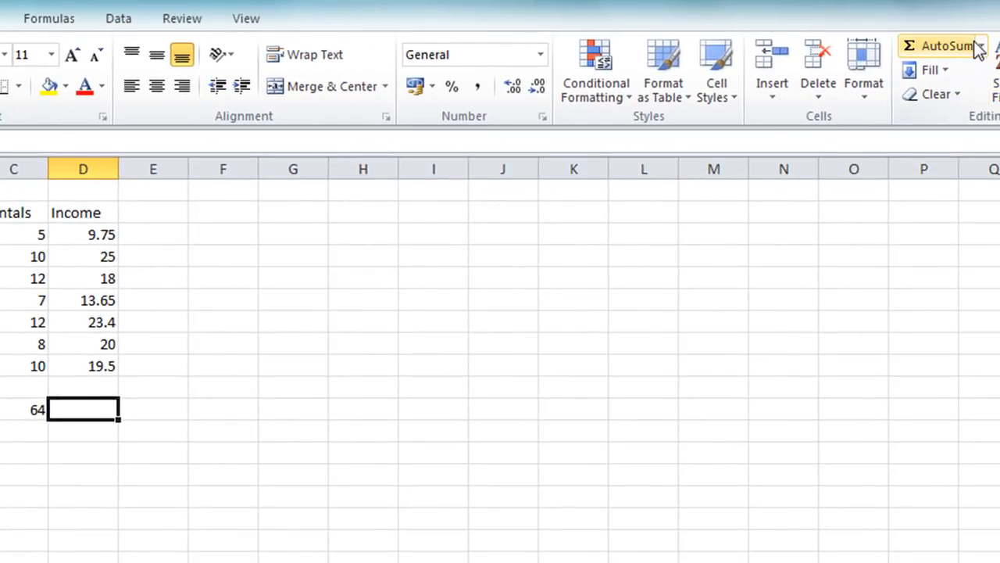
{"action": "left_click", "coordinate": [906, 49]}
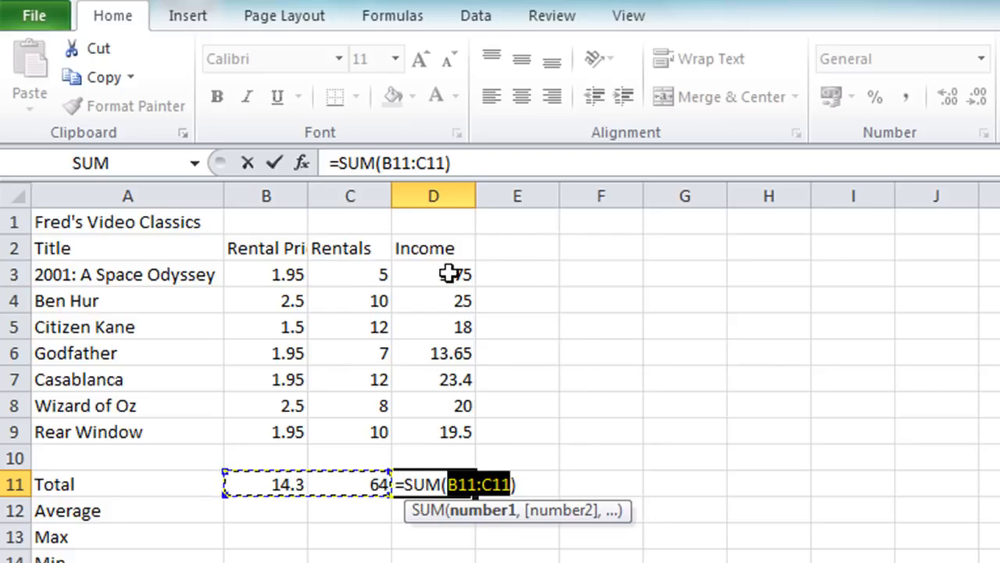
{"action": "left_click_drag", "start_coordinate": [452, 274], "coordinate": [435, 426]}
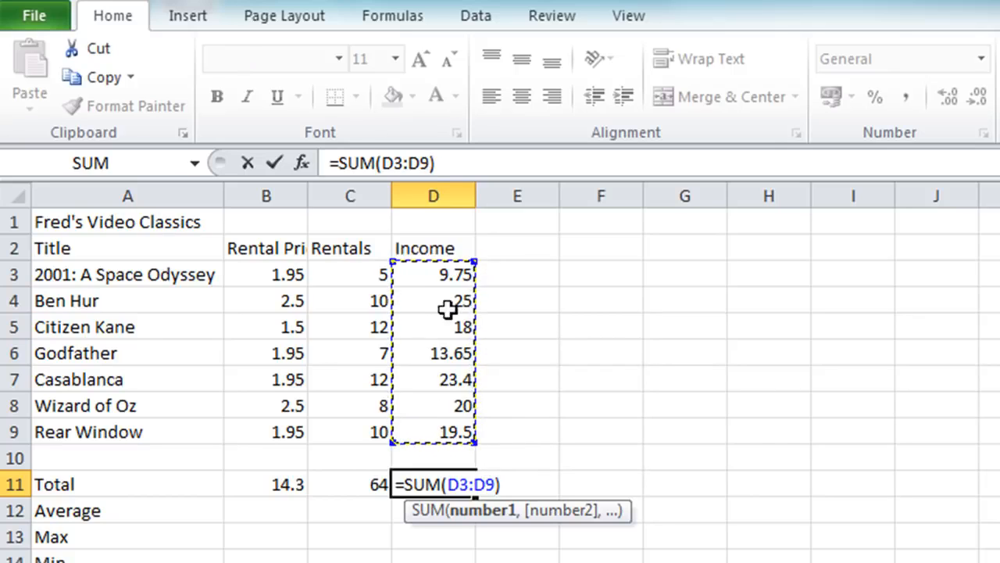
{"action": "left_click", "coordinate": [276, 165]}
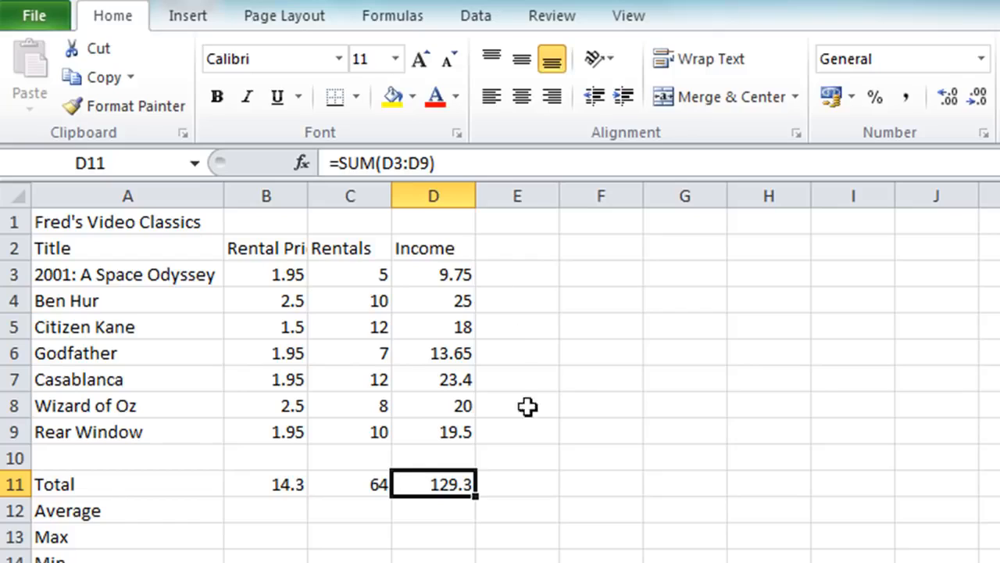
Clear the totals in B11:D11 and total all three columns at once using AutoSum
{"action": "left_click_drag", "start_coordinate": [250, 490], "coordinate": [410, 485]}
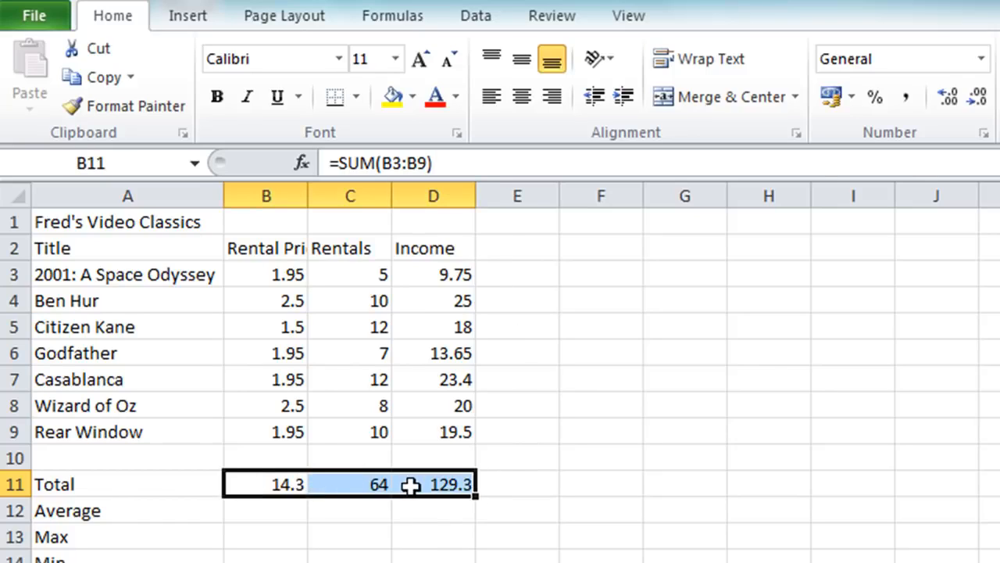
{"action": "key", "text": "Delete"}
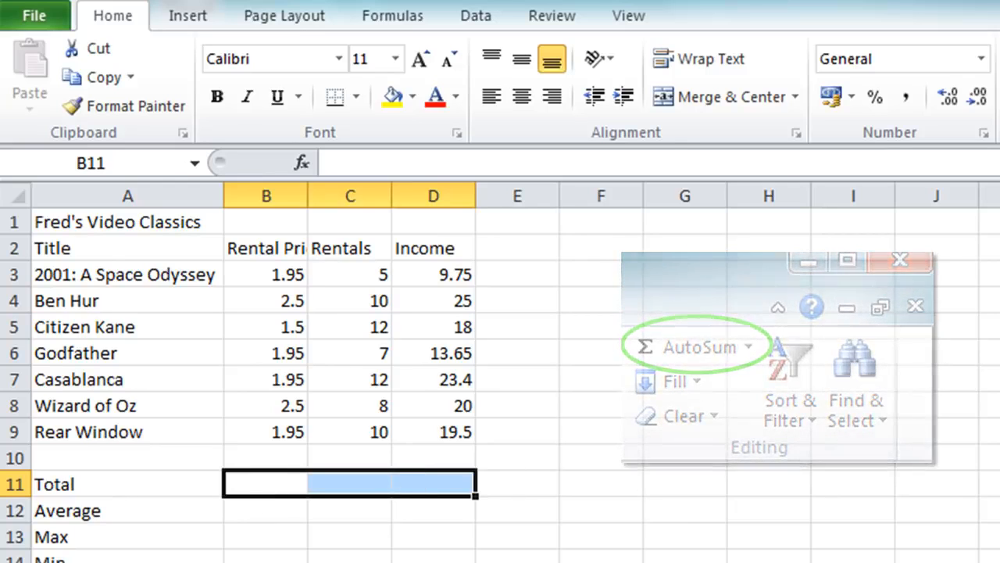
{"action": "key", "text": "alt+equal"}
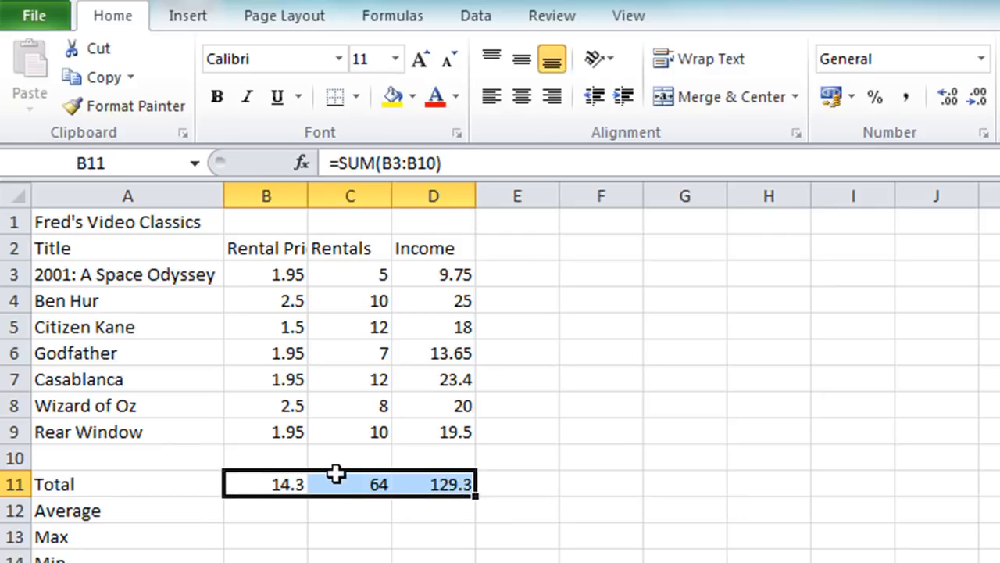
Clear the AutoSum formulas from B11:D11, reselect the three cells and insert their totals again using AutoSum
{"action": "key", "text": "Delete"}
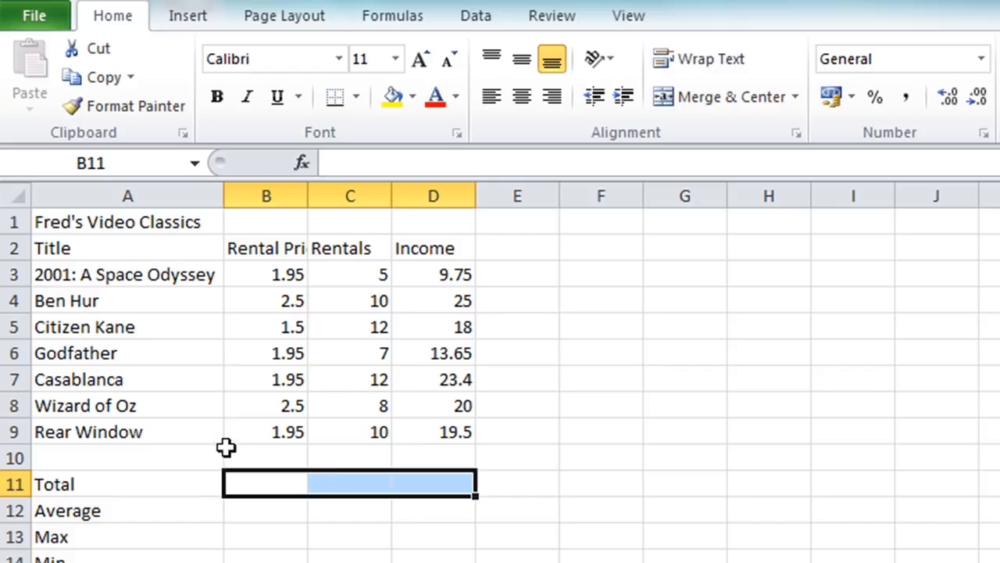
{"action": "left_click", "coordinate": [242, 383]}
{"action": "left_click_drag", "start_coordinate": [270, 484], "coordinate": [415, 485]}
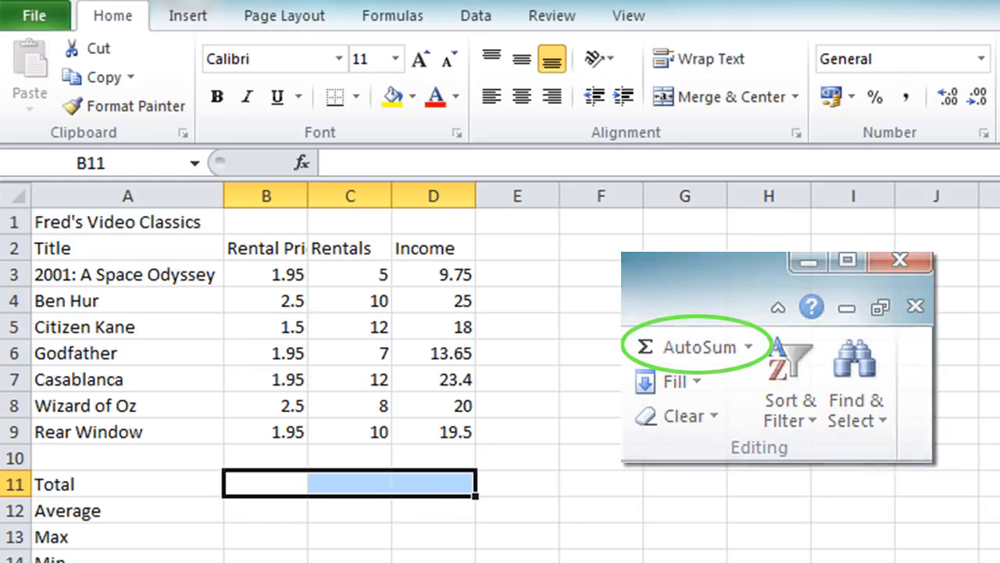
{"action": "key", "text": "alt+equal"}
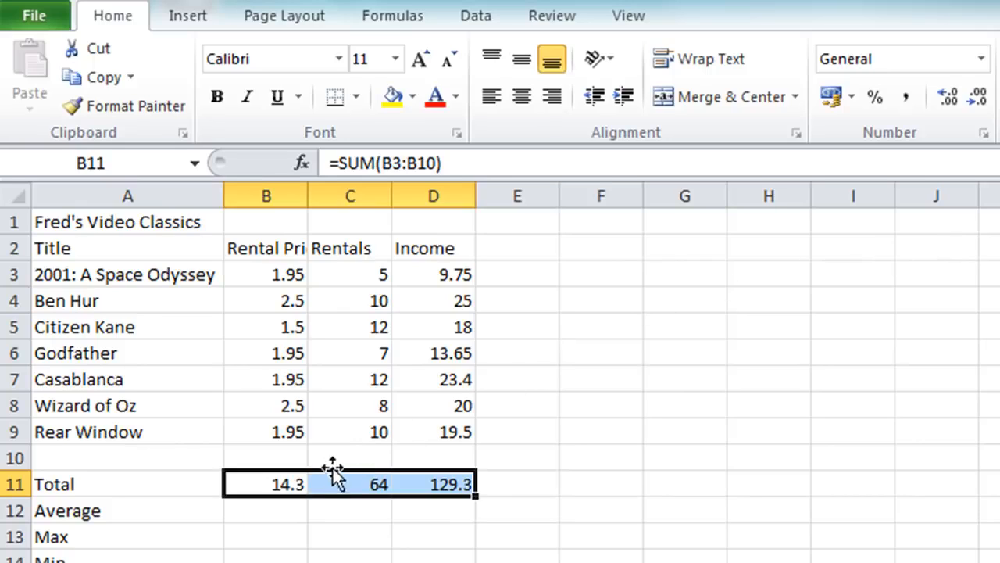
Correct the sum range of the B11 formula to B3:B9, excluding the blank row 10
{"action": "double_click", "coordinate": [268, 483]}
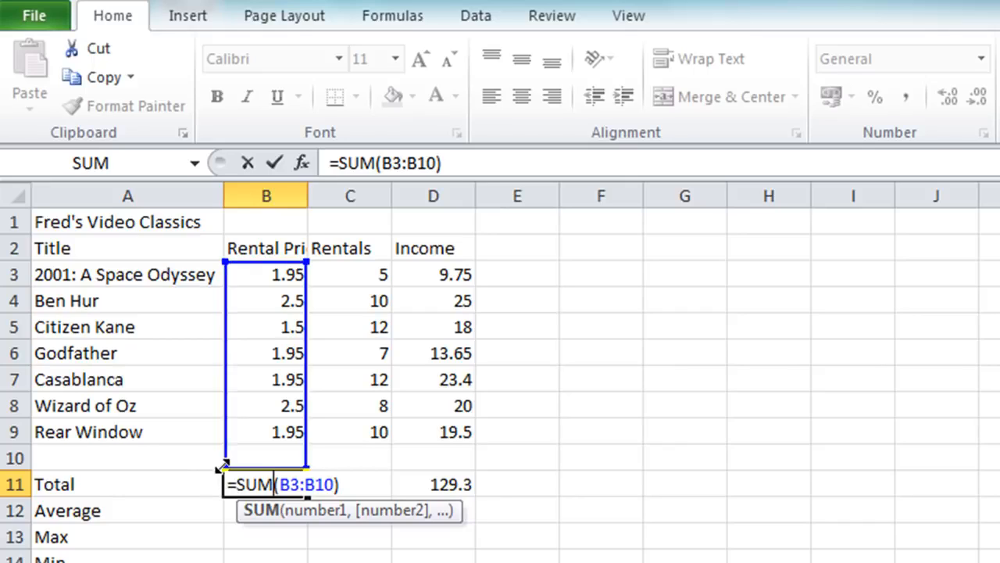
{"action": "left_click_drag", "start_coordinate": [222, 466], "coordinate": [224, 453]}
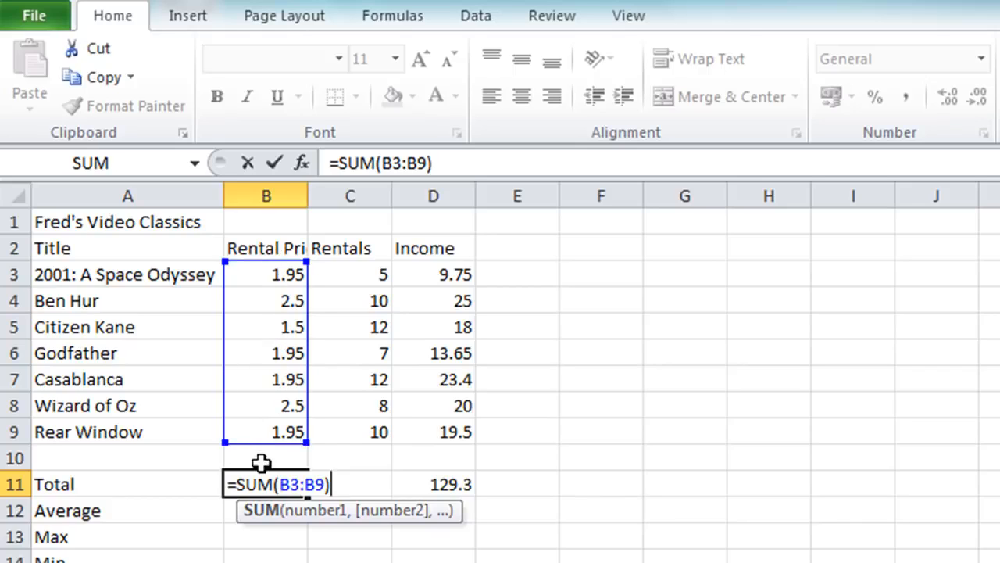
{"action": "left_click", "coordinate": [274, 172]}
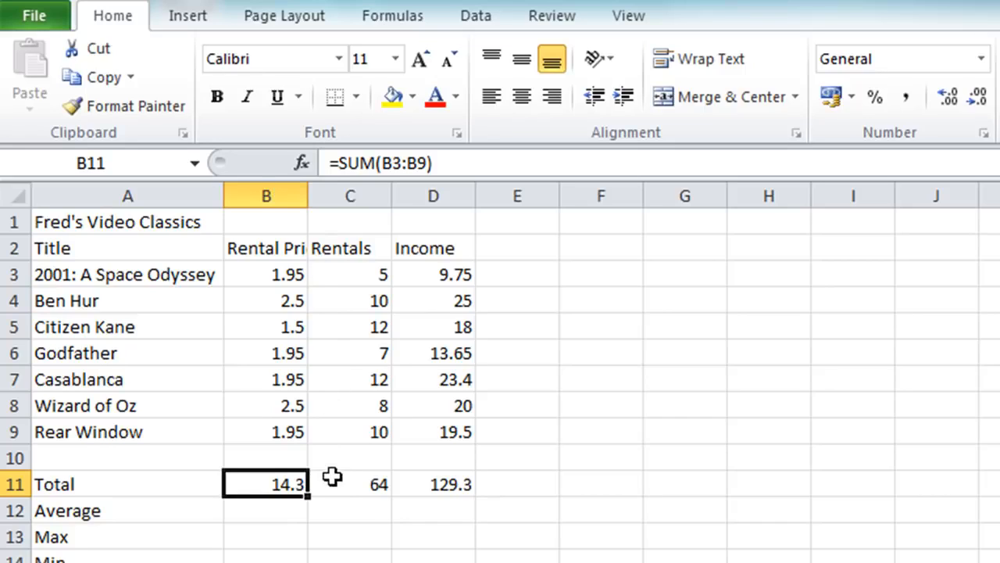
Recalculate the Rentals total in C11 using AutoSum with the suggested range C3:C10
{"action": "left_click", "coordinate": [346, 482]}
{"action": "key", "text": "alt+equal"}
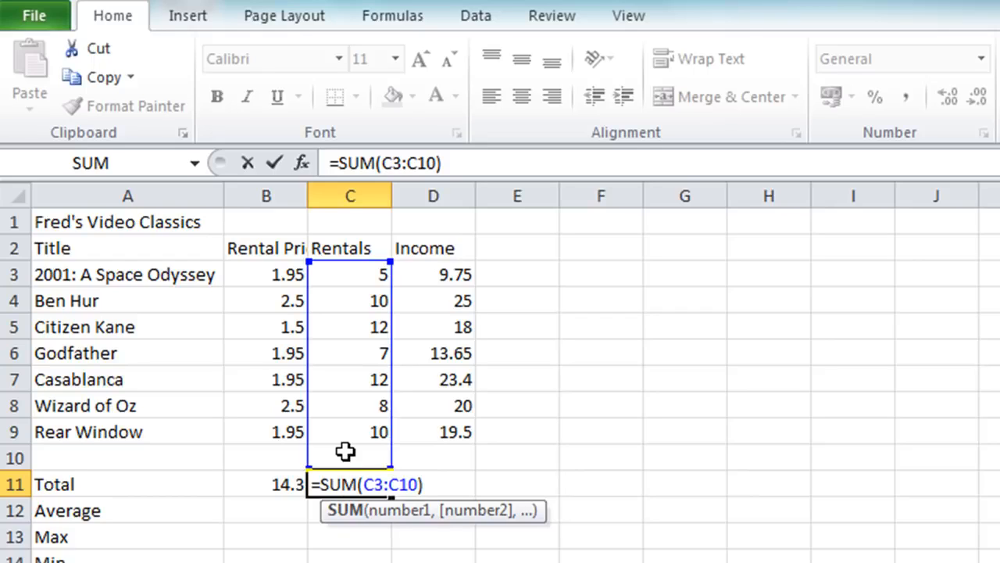
{"action": "key", "text": "ctrl+Return"}
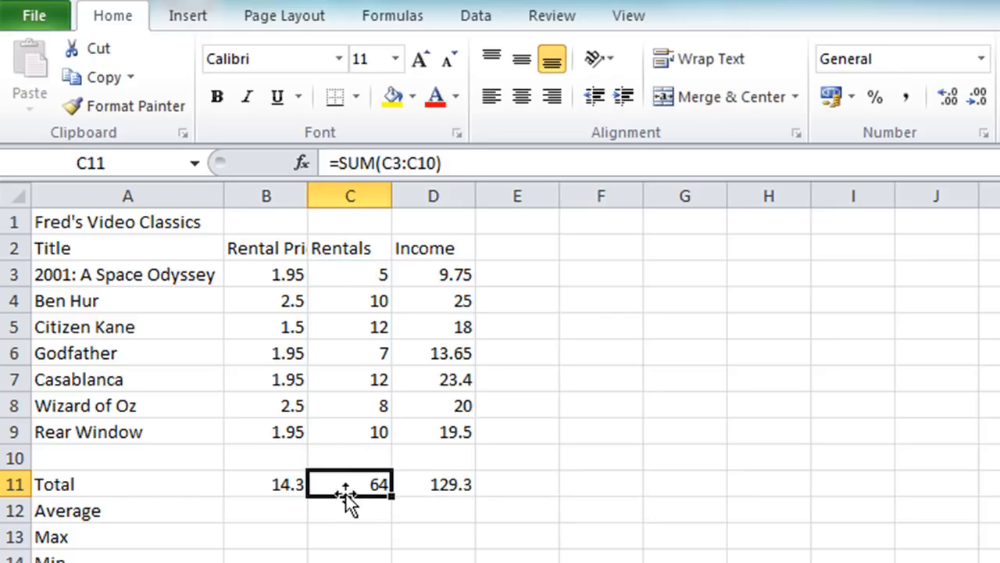
Clear the totals in C11:D11 and fill the B11 formula across into C11 and D11
{"action": "left_click_drag", "start_coordinate": [348, 475], "coordinate": [393, 484]}
{"action": "key", "text": "Delete"}
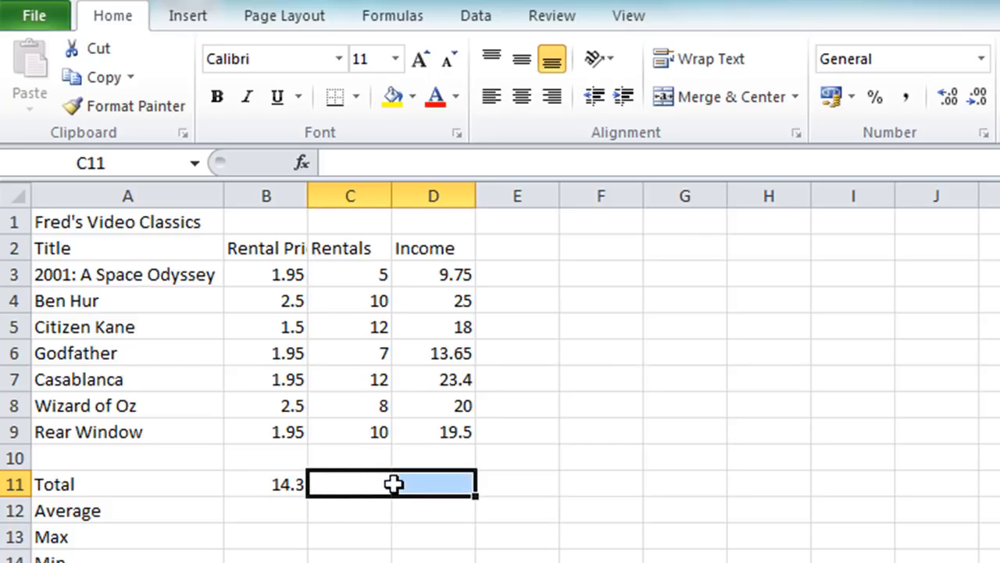
{"action": "left_click", "coordinate": [283, 482]}
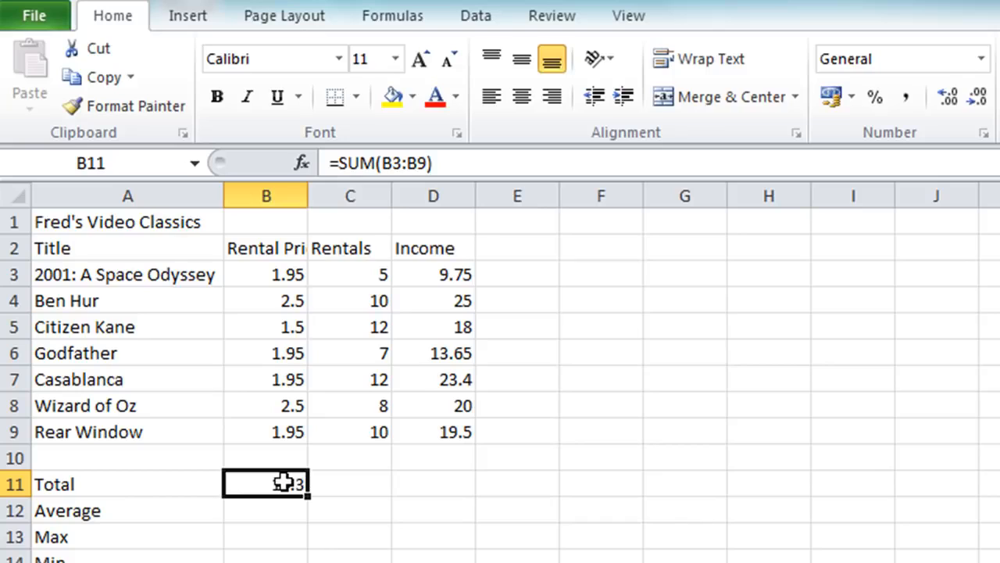
{"action": "double_click", "coordinate": [283, 482]}
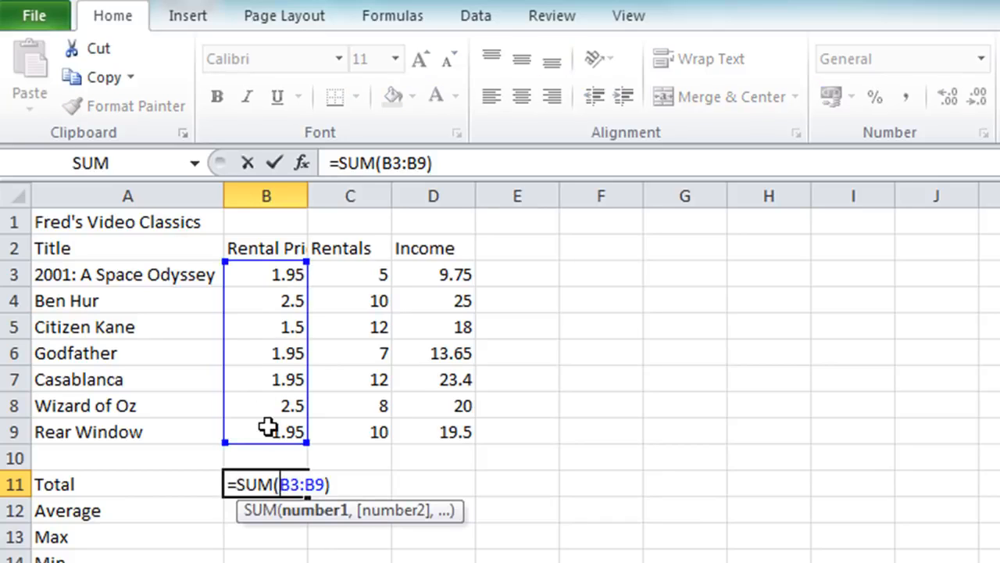
{"action": "key", "text": "Escape"}
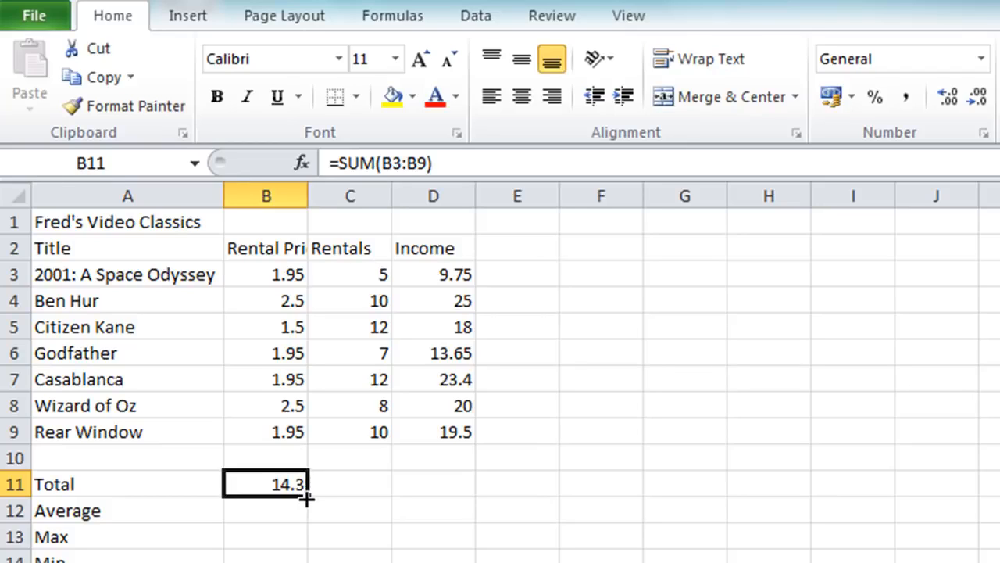
{"action": "left_click_drag", "start_coordinate": [312, 500], "coordinate": [466, 494]}
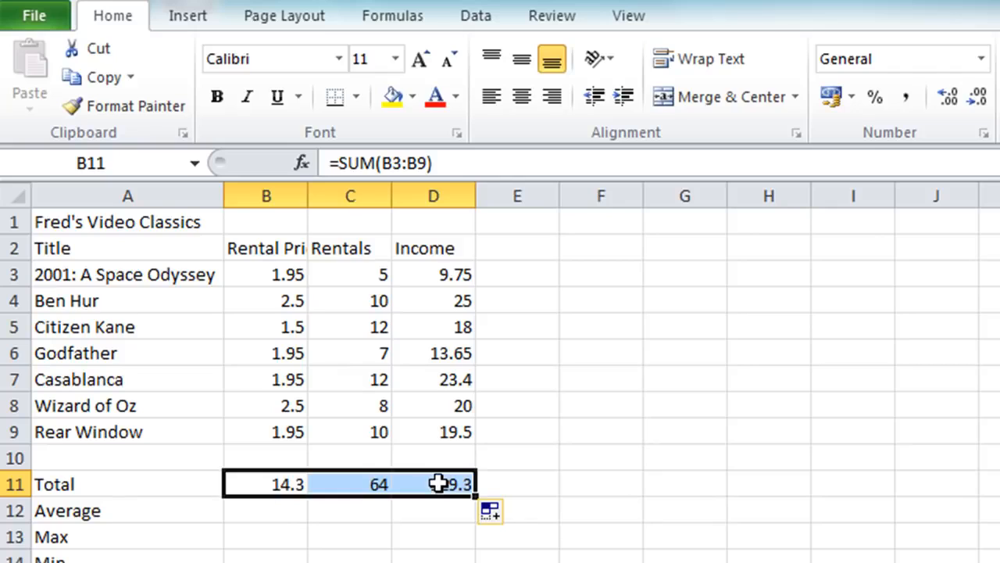
Examine the SUM formulas in B11, C11 and D11 to compare the column references in their ranges
{"action": "double_click", "coordinate": [357, 482]}
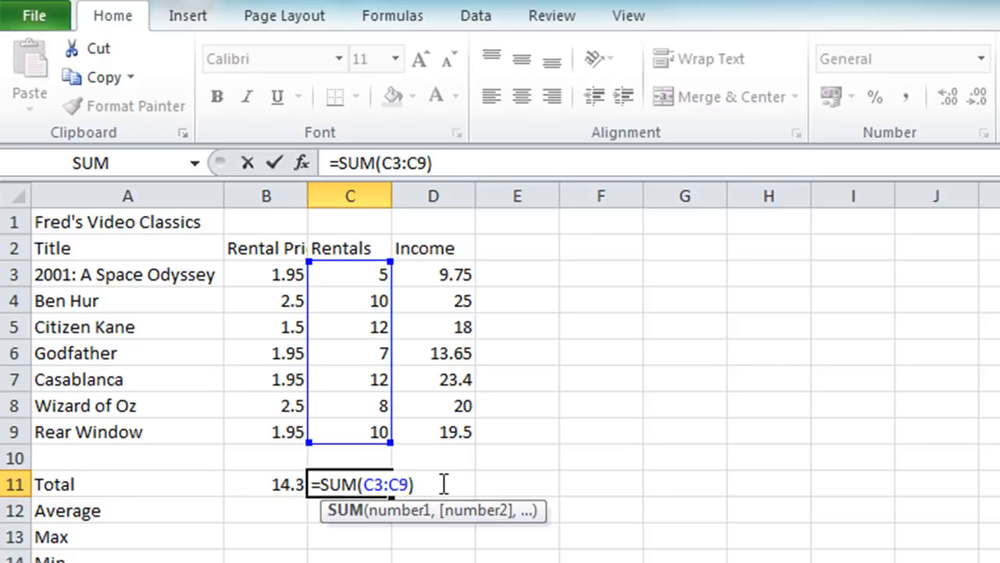
{"action": "key", "text": "Escape"}
{"action": "double_click", "coordinate": [443, 485]}
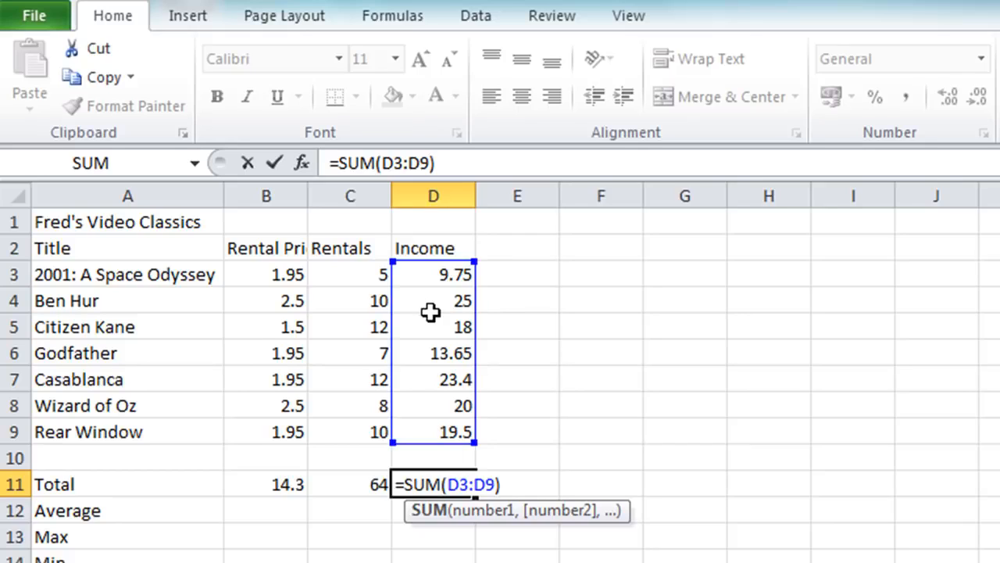
{"action": "key", "text": "Escape"}
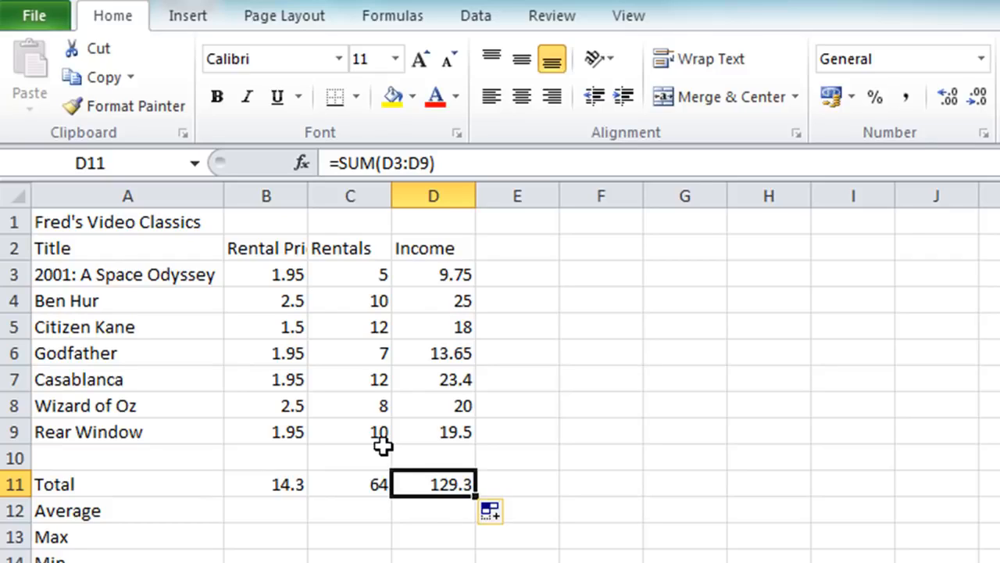
{"action": "left_click", "coordinate": [347, 487]}
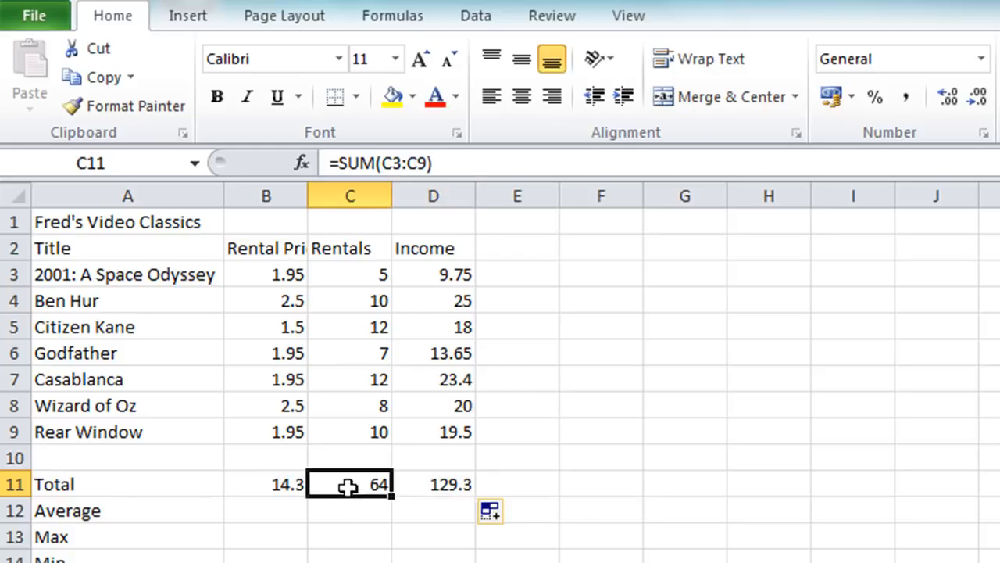
{"action": "left_click", "coordinate": [275, 486]}
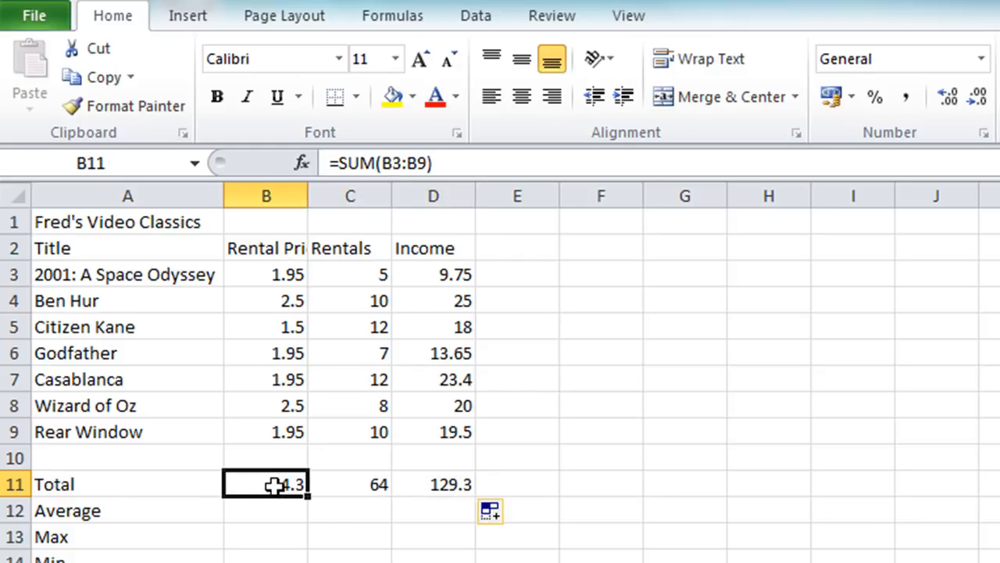
{"action": "left_click", "coordinate": [340, 485]}
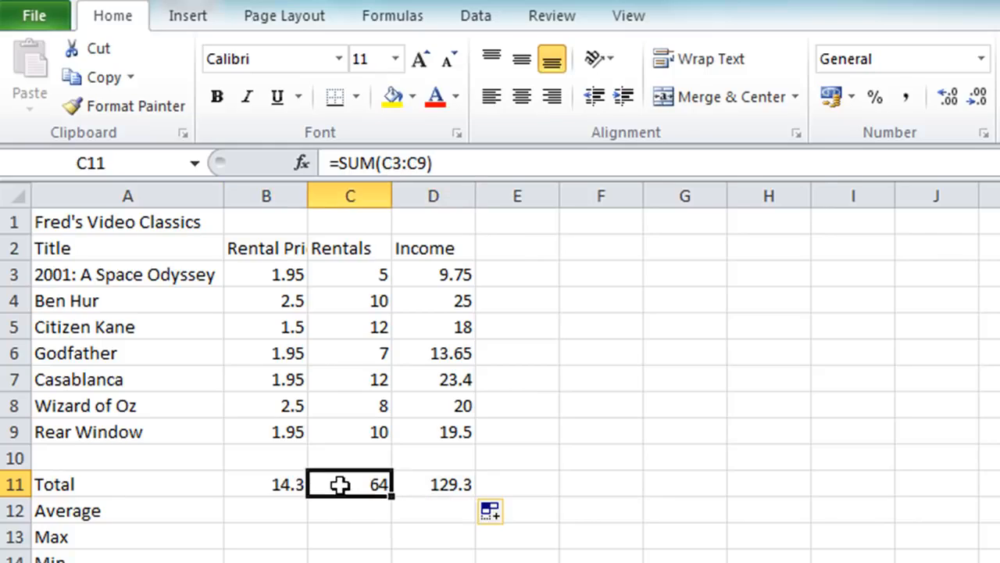
{"action": "left_click", "coordinate": [453, 485]}
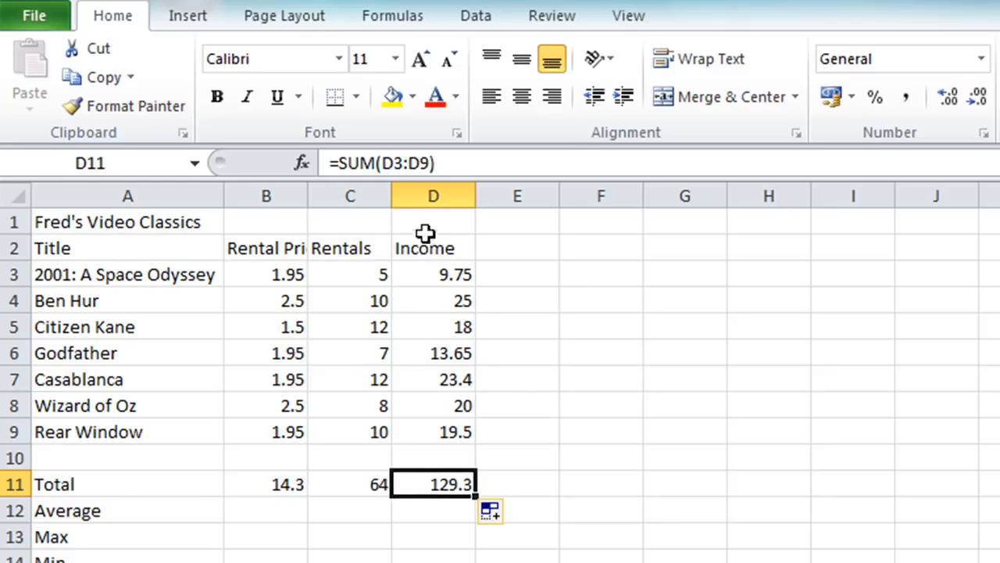